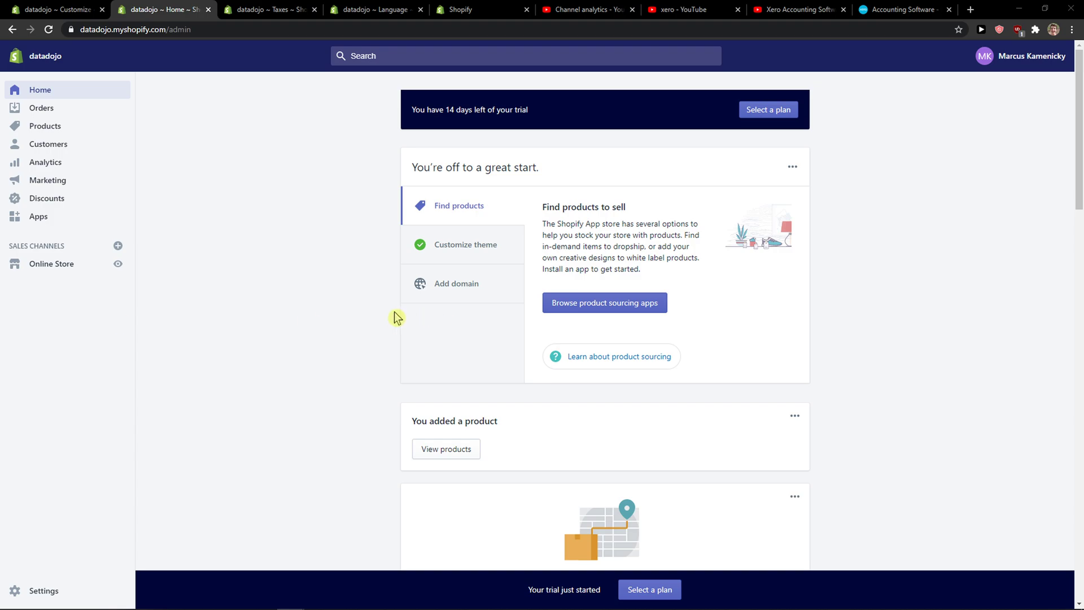
Scroll the Shopify admin home page up and down to look it over
scroll(232, 379, "down", 2)
scroll(278, 374, "up", 2)
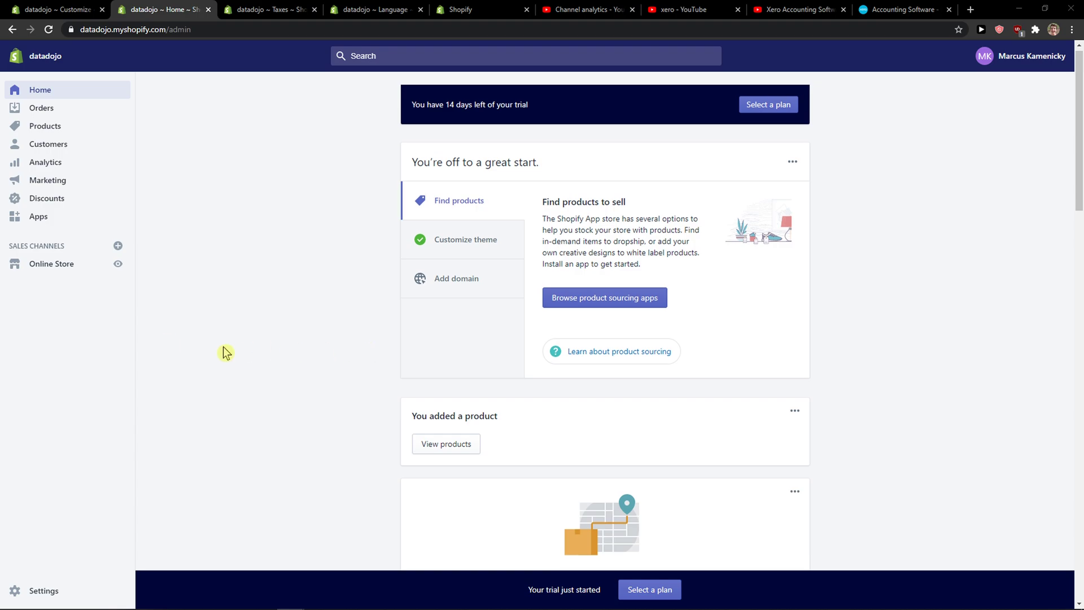
scroll(222, 351, "down", 2)
Go to the Online Store Themes page and open Debut's language and code editors in new tabs
left_click(68, 266)
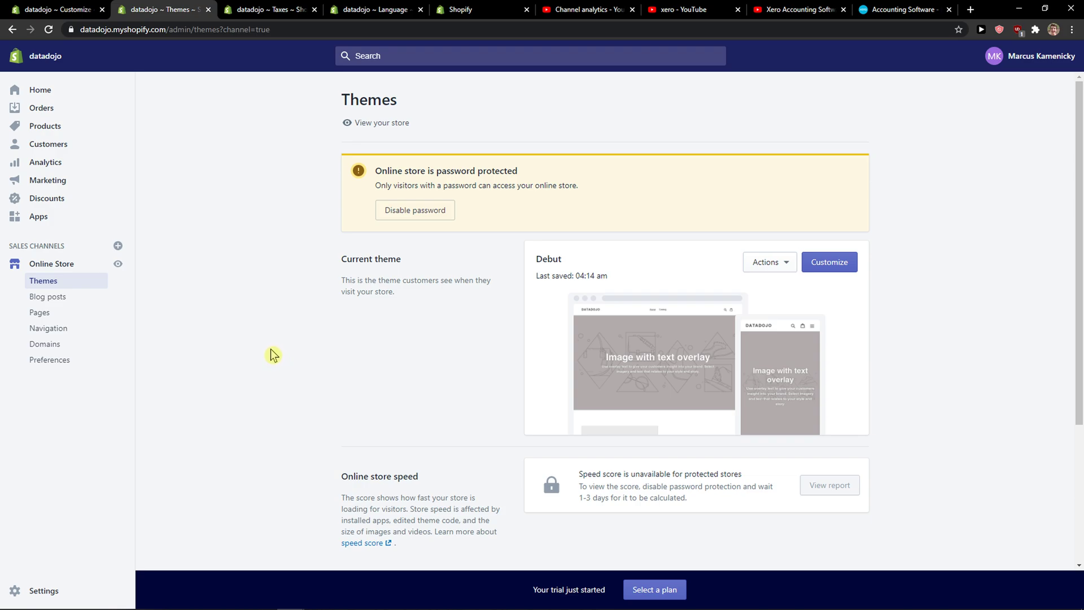
scroll(271, 345, "down", 1)
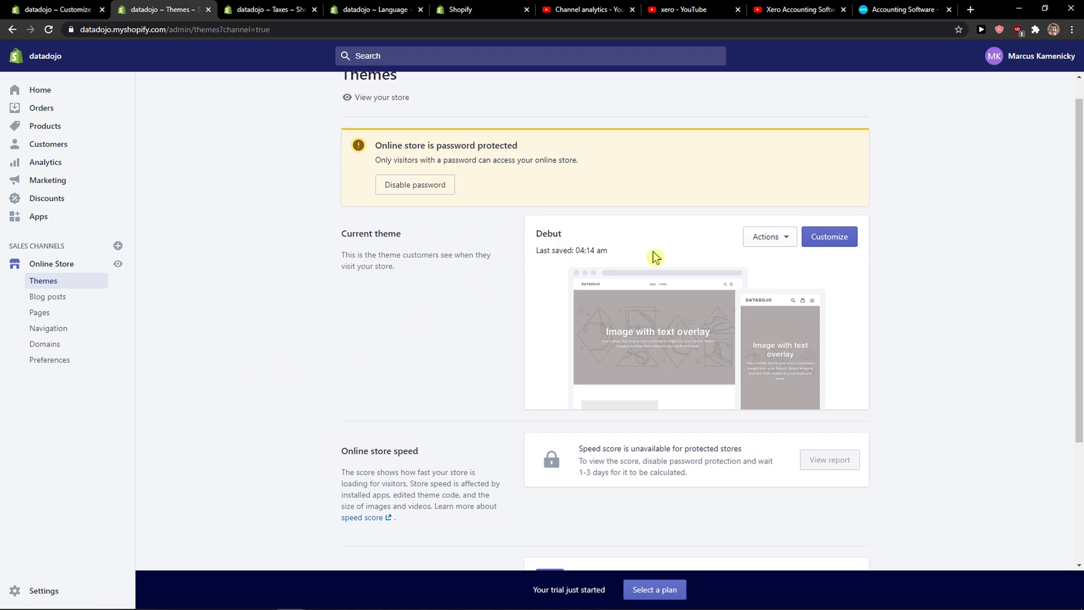
left_click(766, 243)
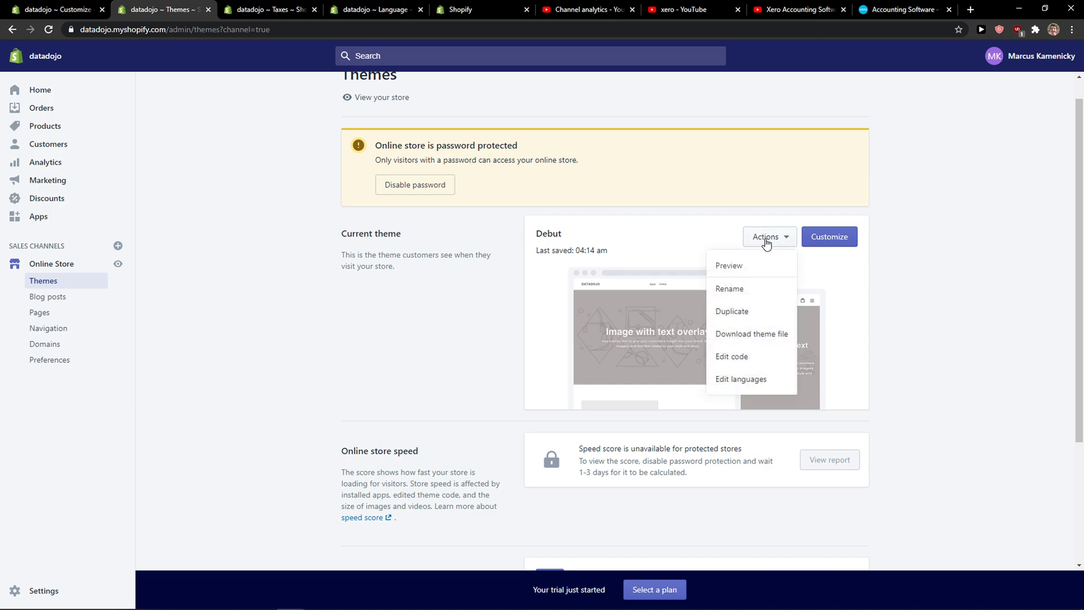
middle_click(741, 381)
middle_click(744, 360)
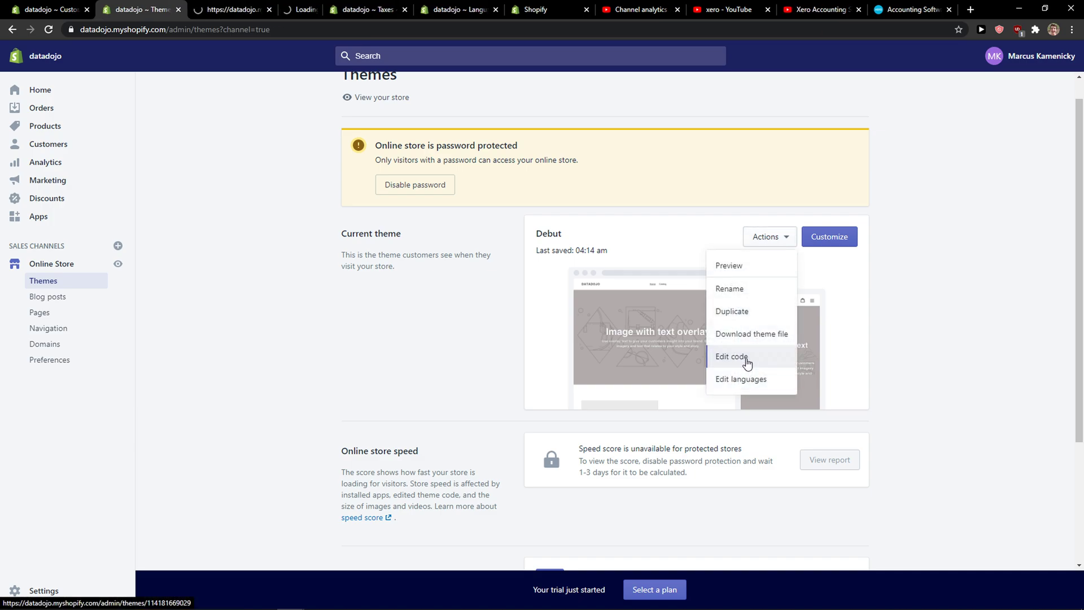
Search the Debut theme translations for 'shipping calculated at checkout'
left_click(194, 7)
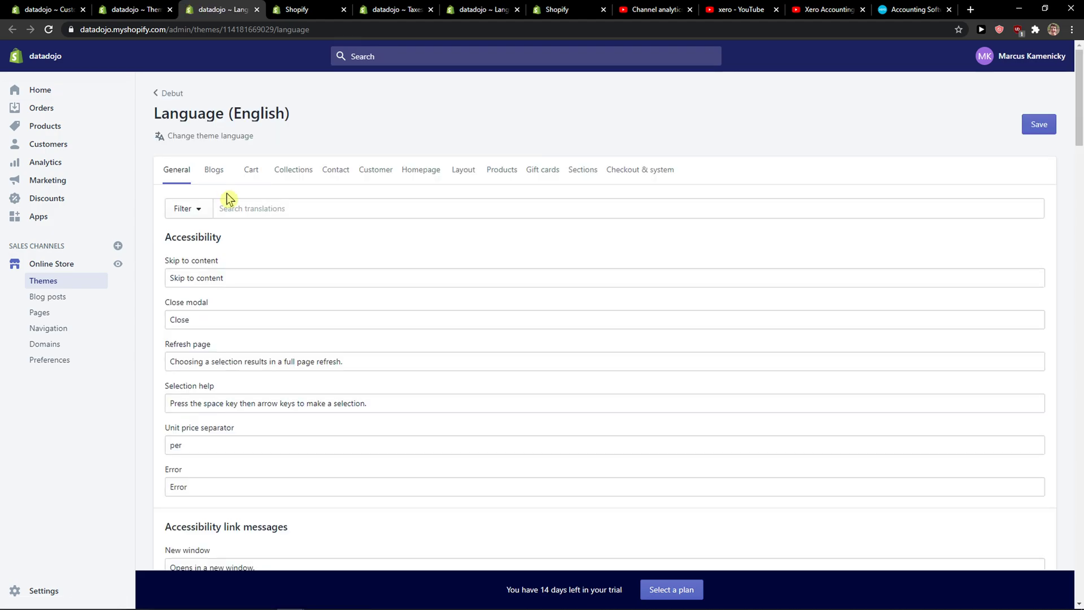
left_click(218, 208)
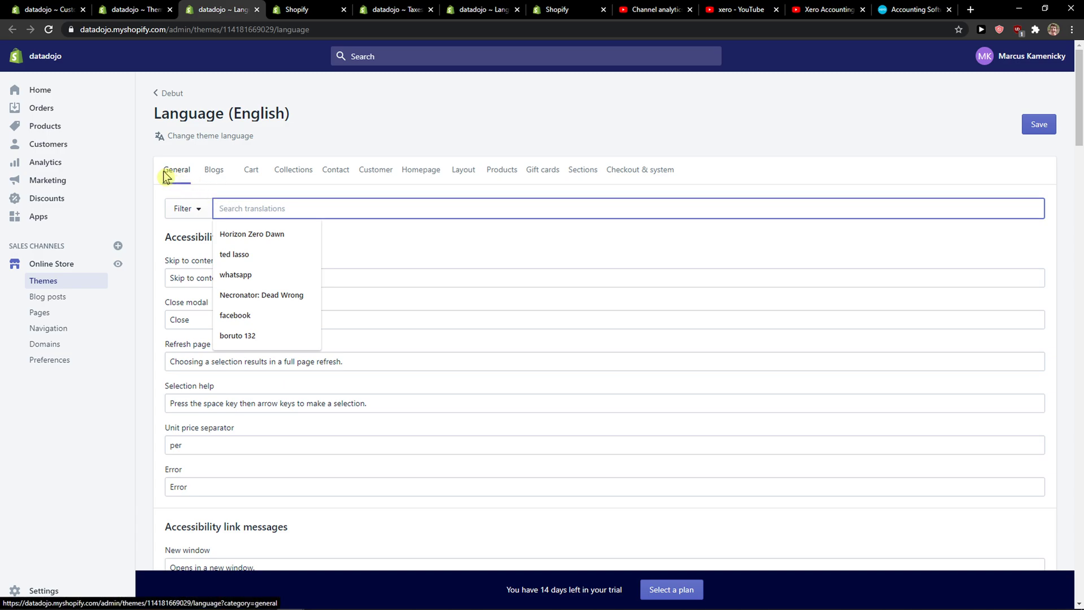
type("shipping c")
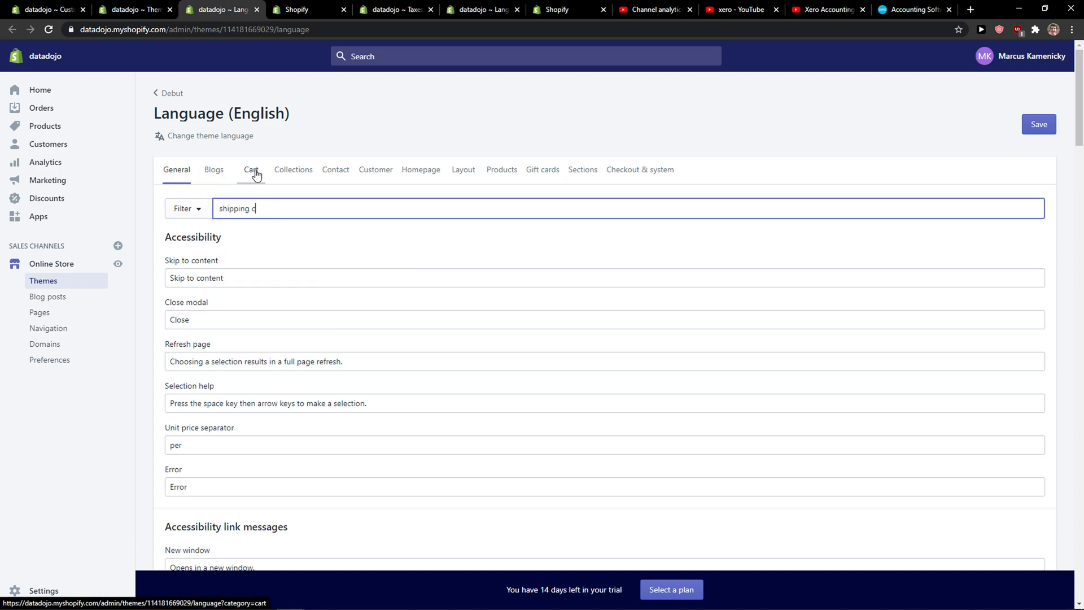
type("alculated at c")
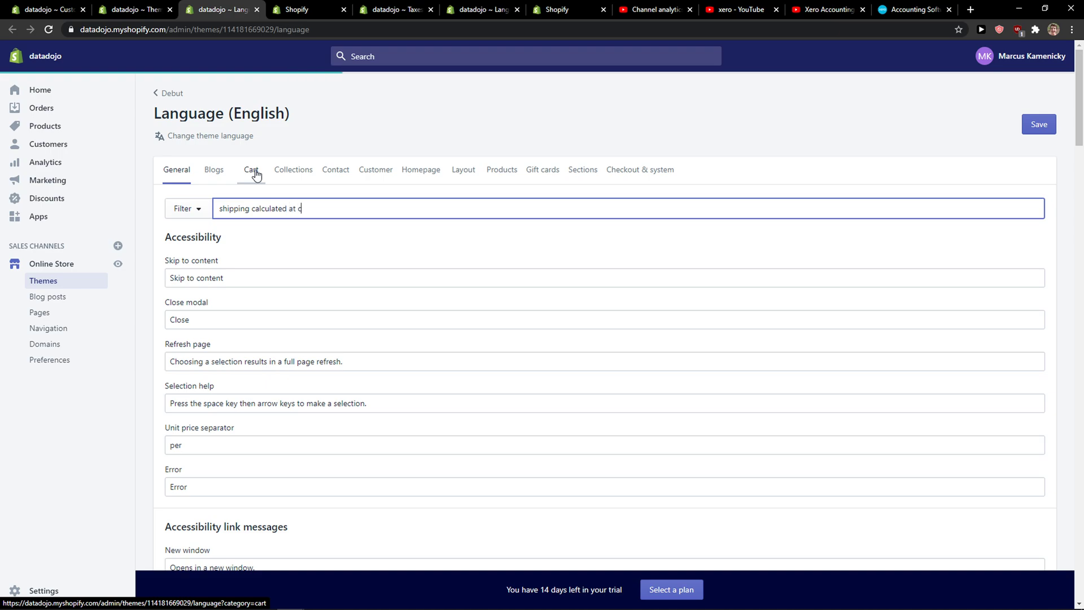
type("heckout")
left_click(560, 233)
Locate Cart / General's 'Taxes and shipping at checkout' string in the search results
left_click(485, 208)
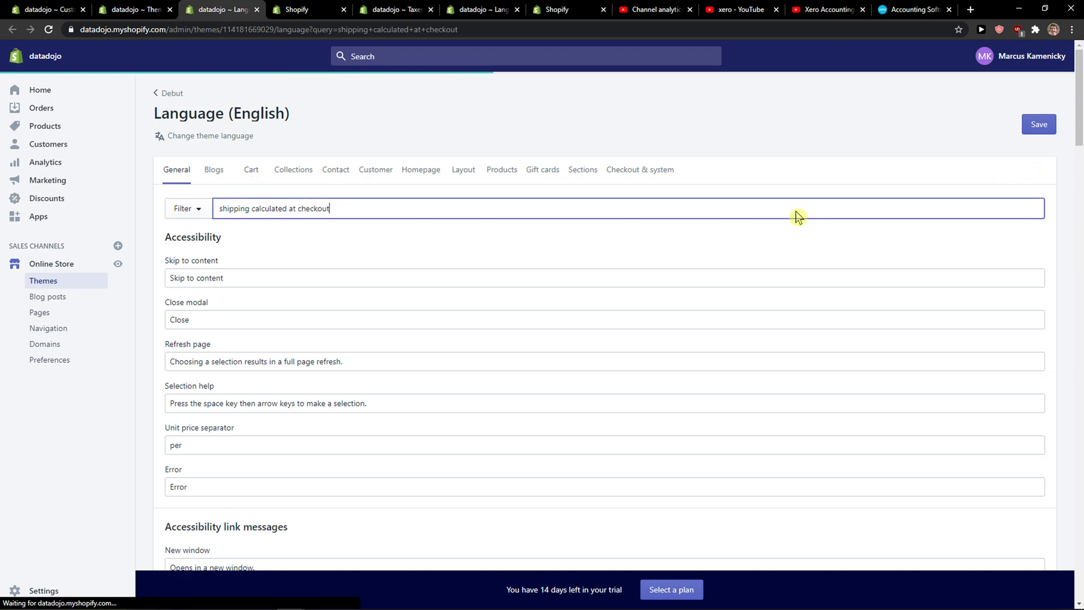
scroll(364, 312, "down", 1)
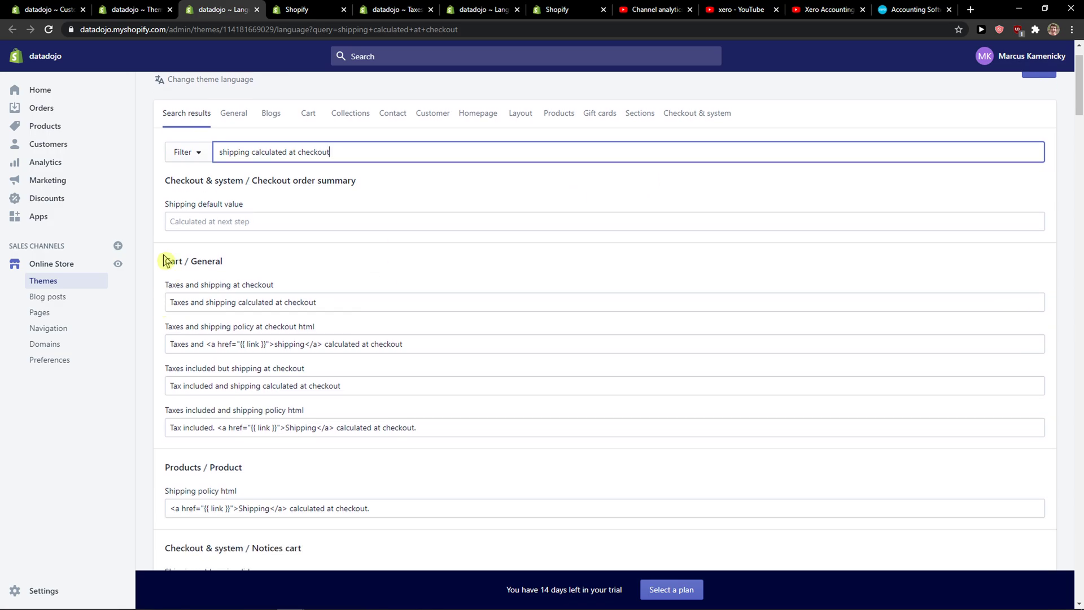
left_click_drag(165, 260, 317, 254)
left_click_drag(170, 282, 360, 287)
scroll(359, 287, "up", 1)
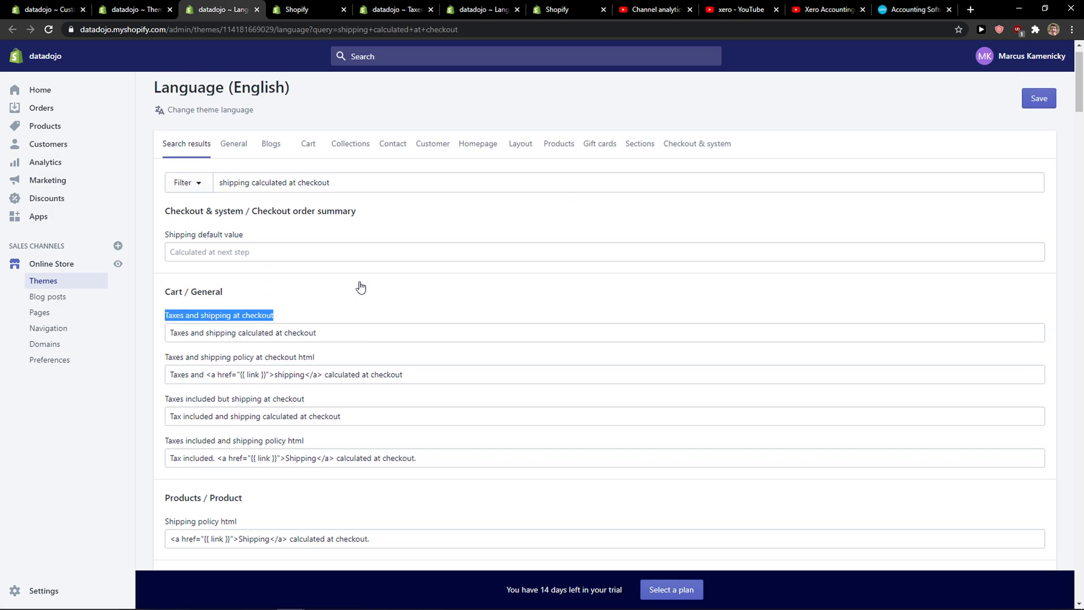
Clear the 'Taxes and shipping at checkout' translation and save it empty
triple_click(324, 360)
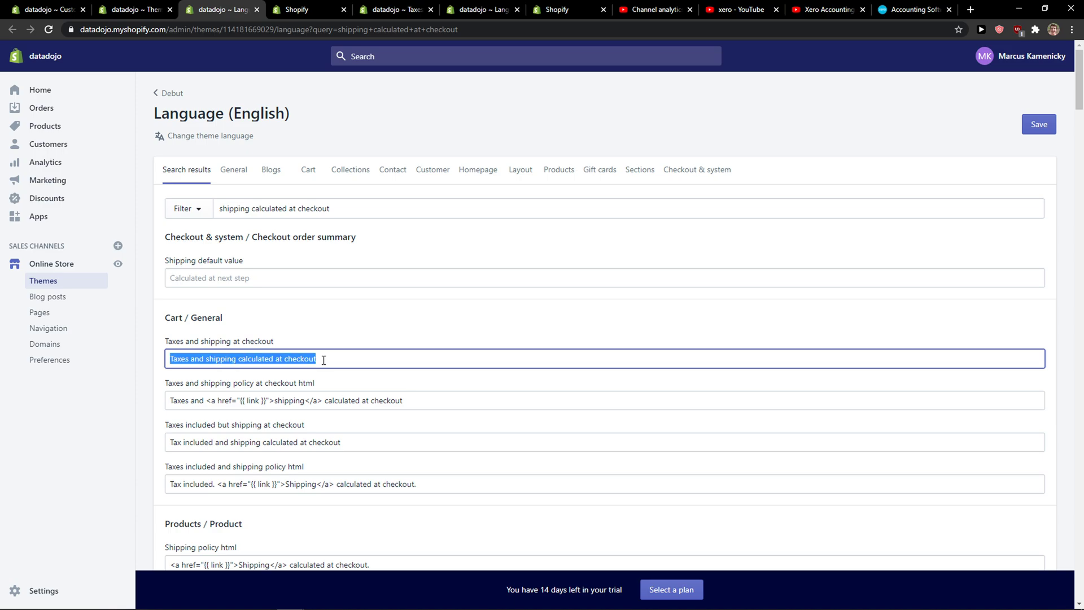
key("BackSpace")
left_click(1056, 125)
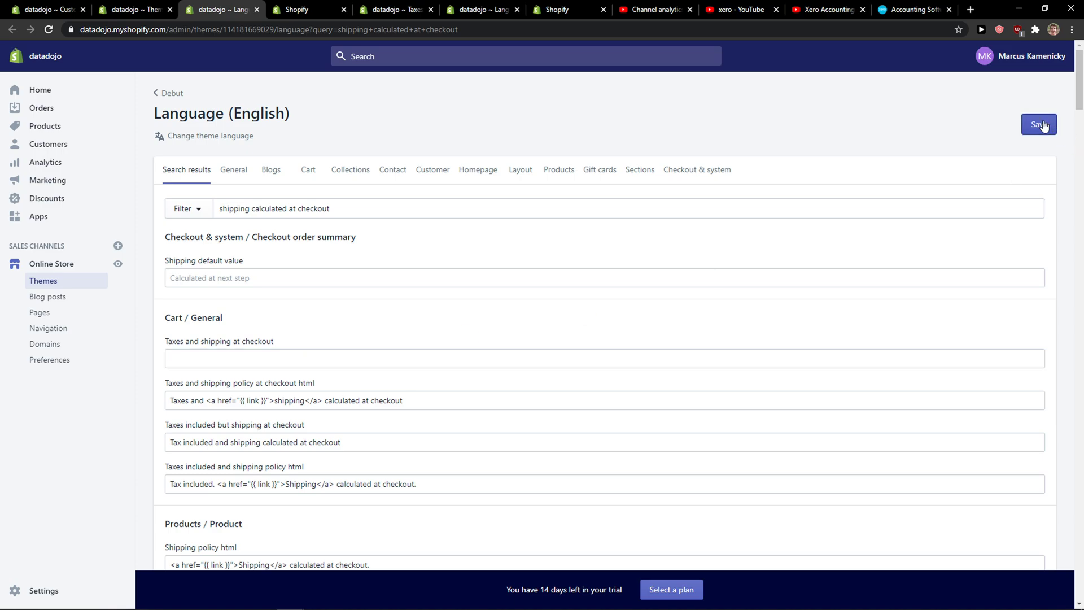
Enter 'Free shipping!' as the translation and save it
left_click(239, 358)
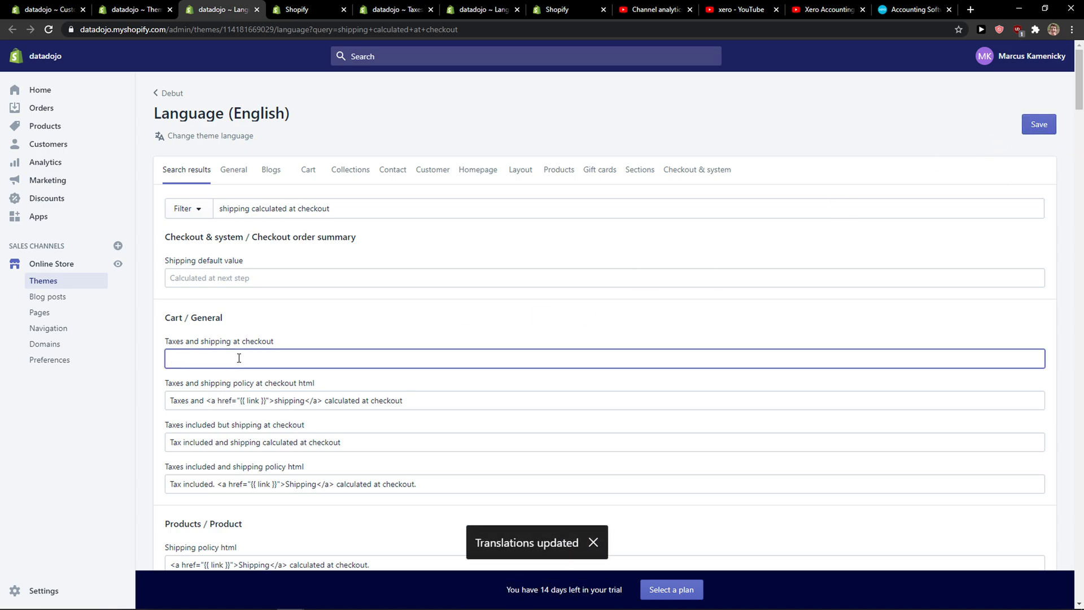
type("Free shipping!")
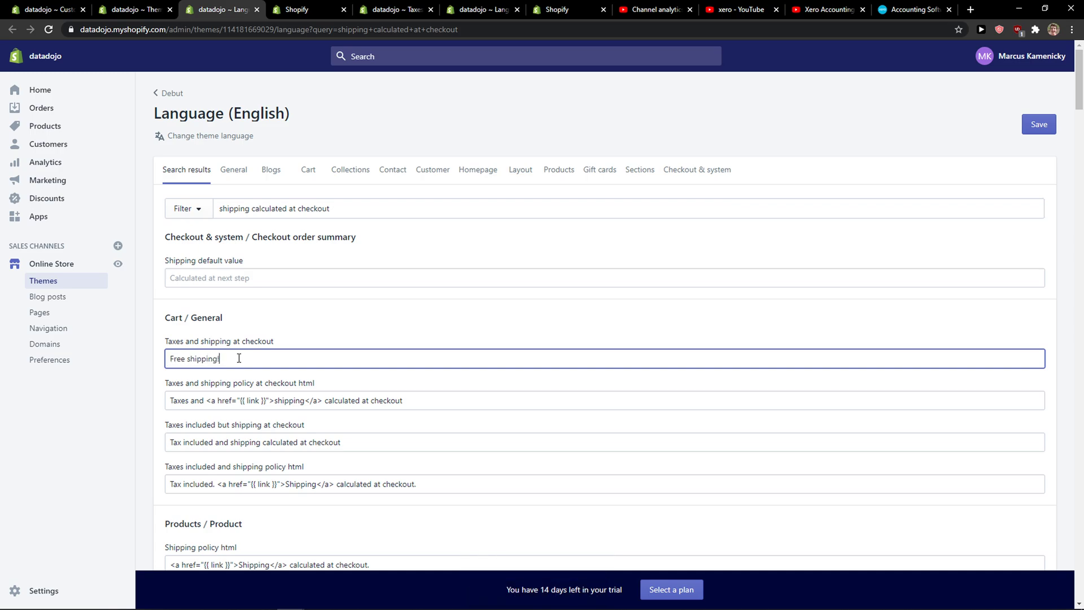
scroll(263, 356, "down", 1)
scroll(264, 357, "down", 4)
scroll(421, 401, "up", 5)
left_click(1044, 124)
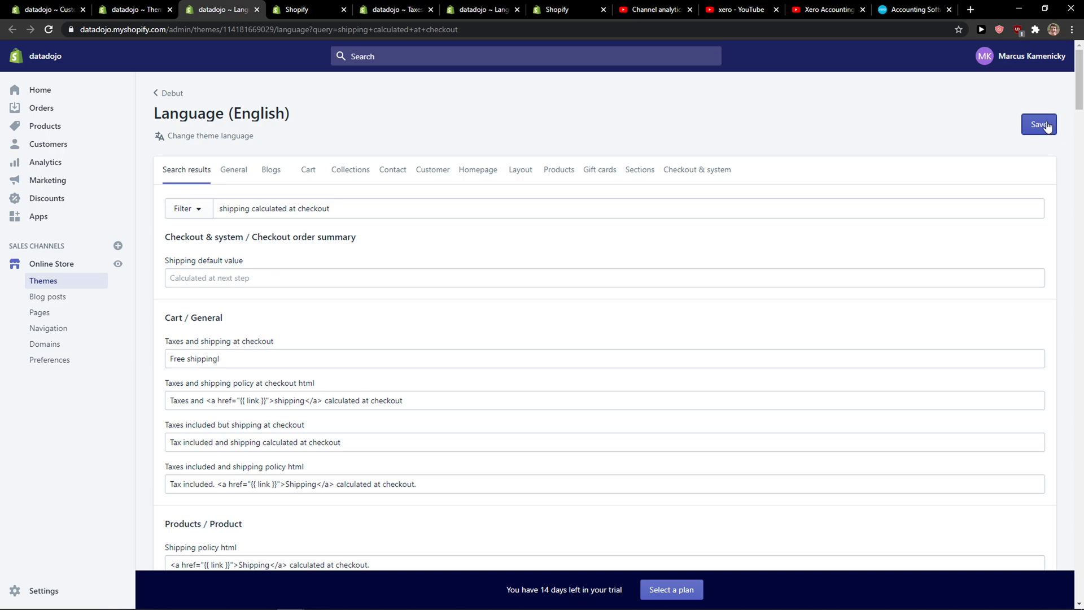
scroll(494, 218, "down", 5)
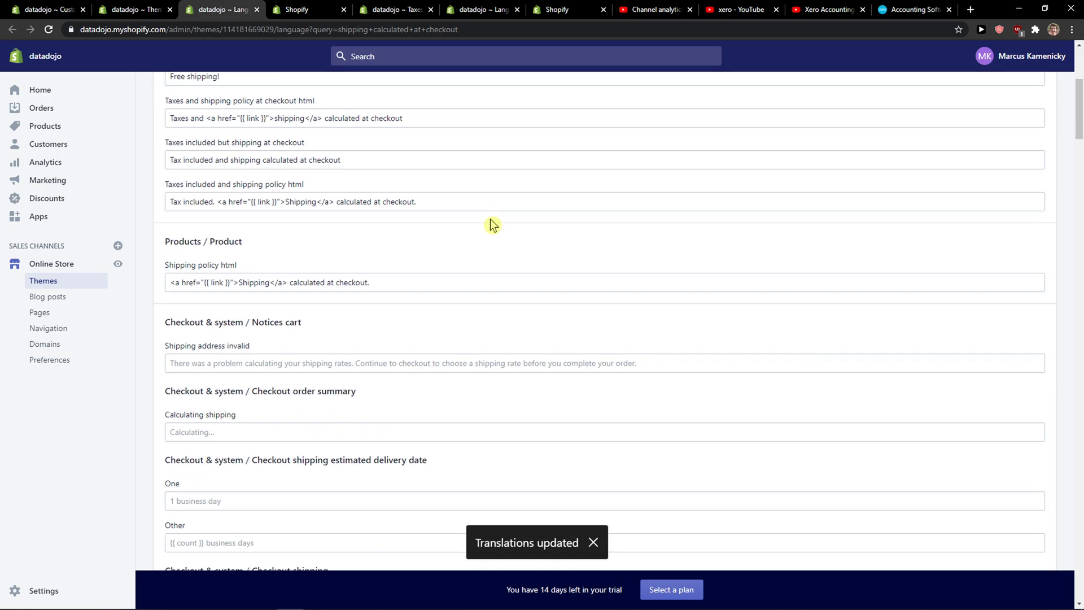
scroll(490, 219, "up", 5)
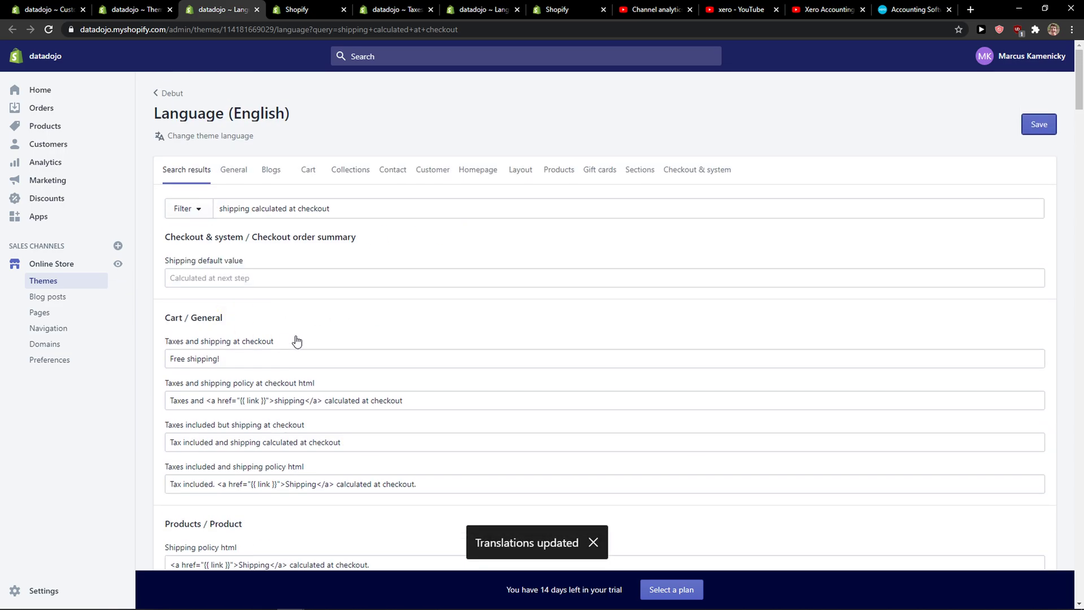
In the Debut code editor, search the theme files for 'product'
left_click(300, 10)
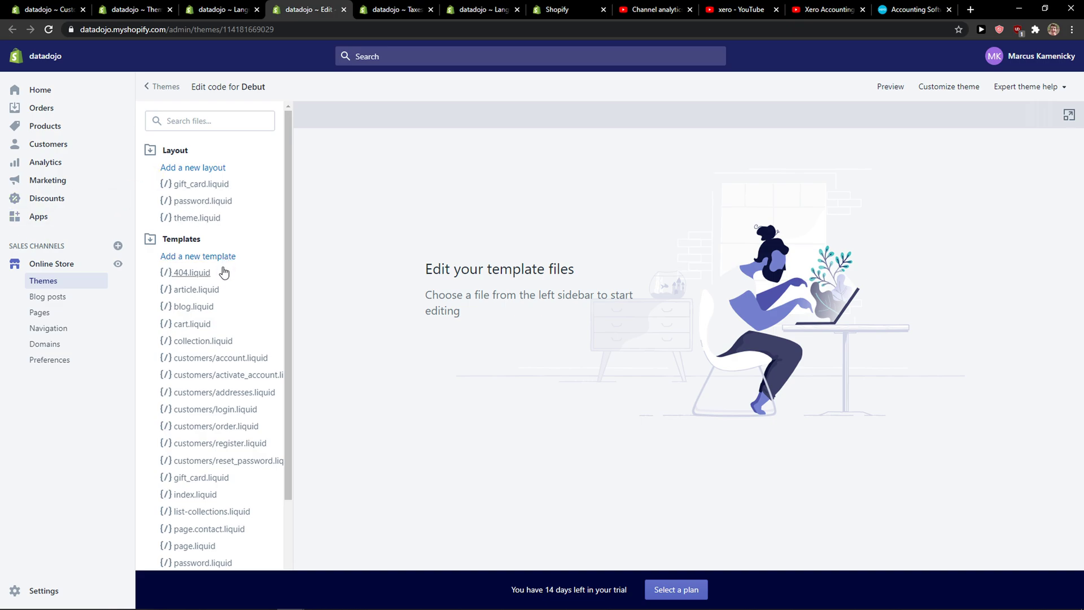
scroll(223, 290, "down", 2)
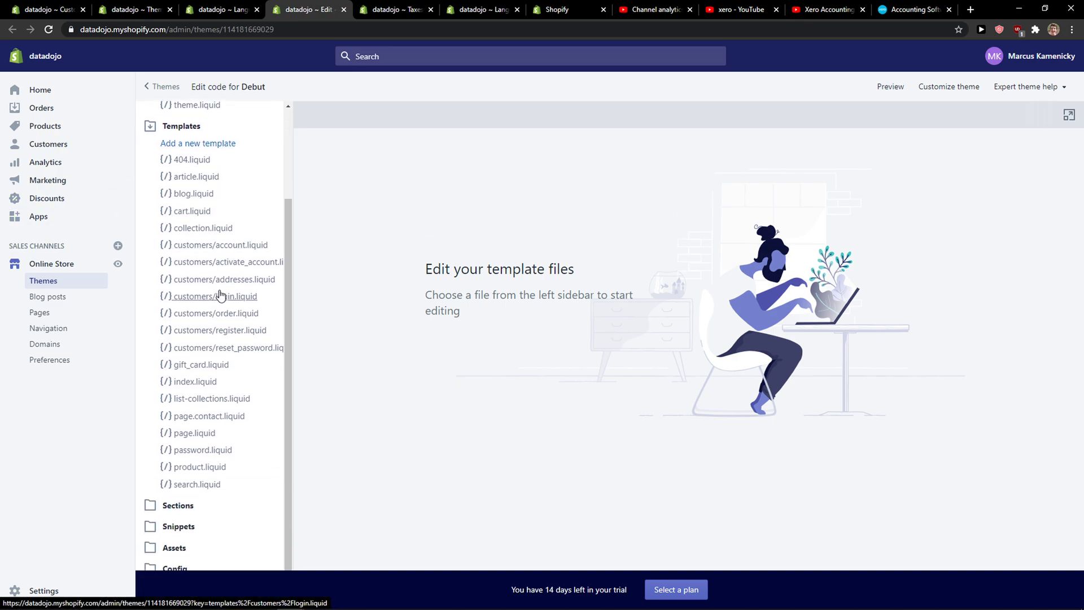
scroll(220, 295, "up", 2)
left_click(199, 120)
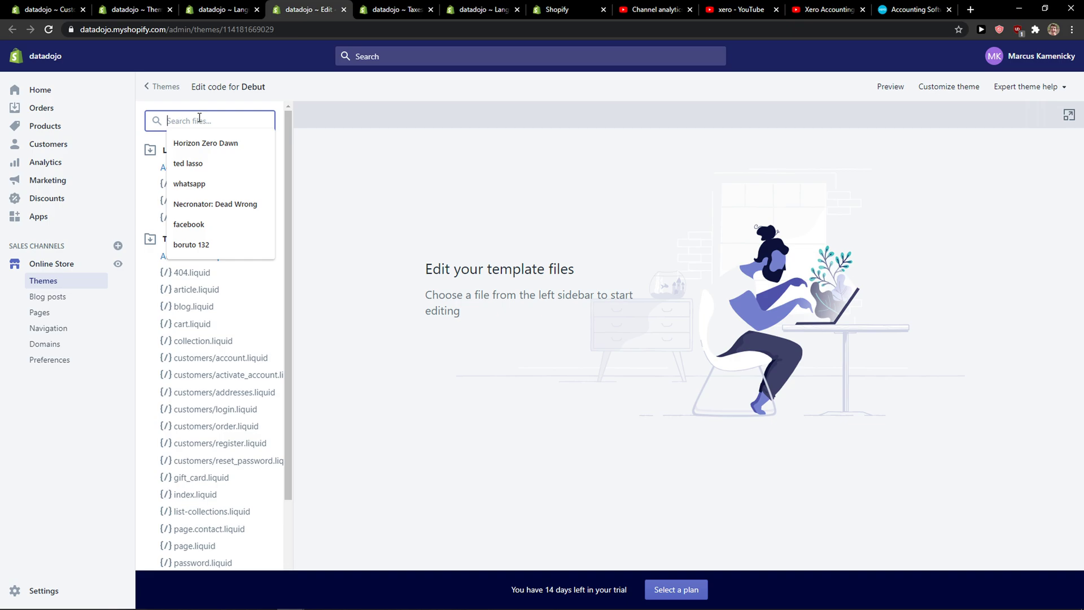
type("product")
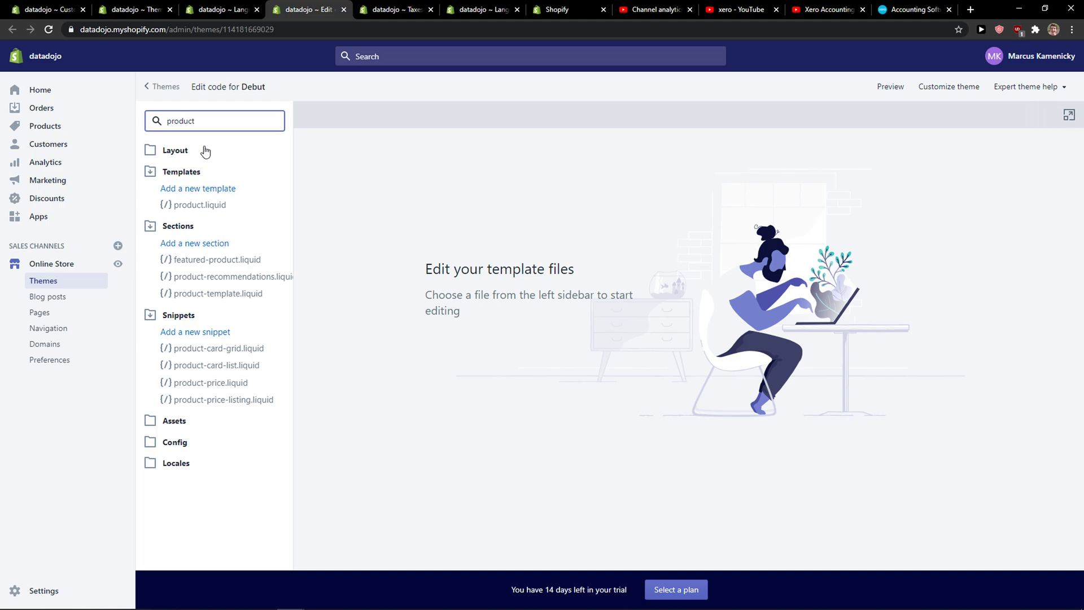
Open product-template.liquid and search within it for 'product.vendor'
type("-te")
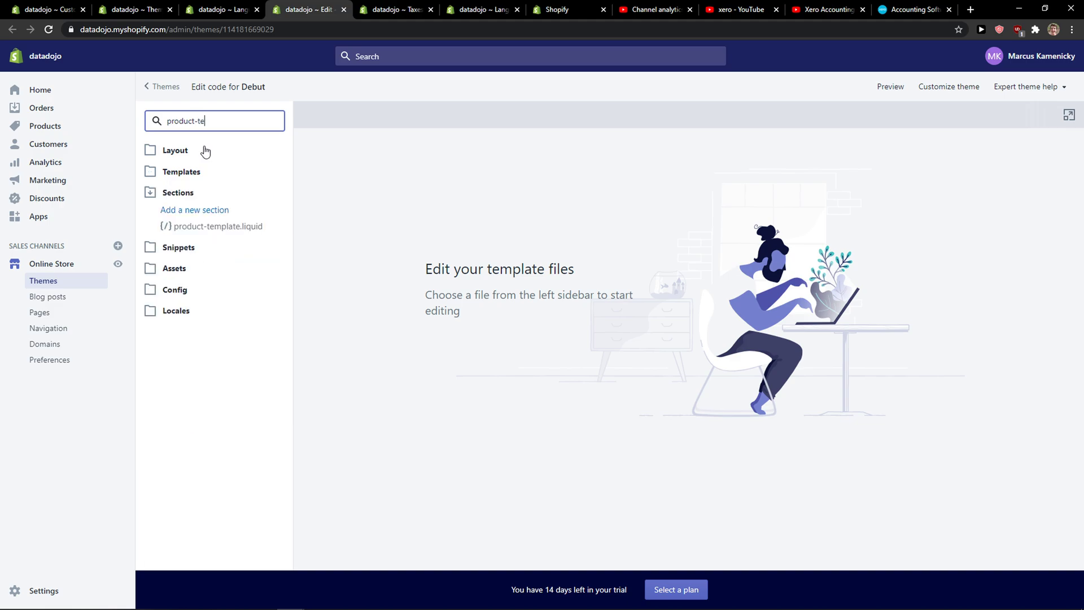
left_click(211, 227)
left_click(538, 212)
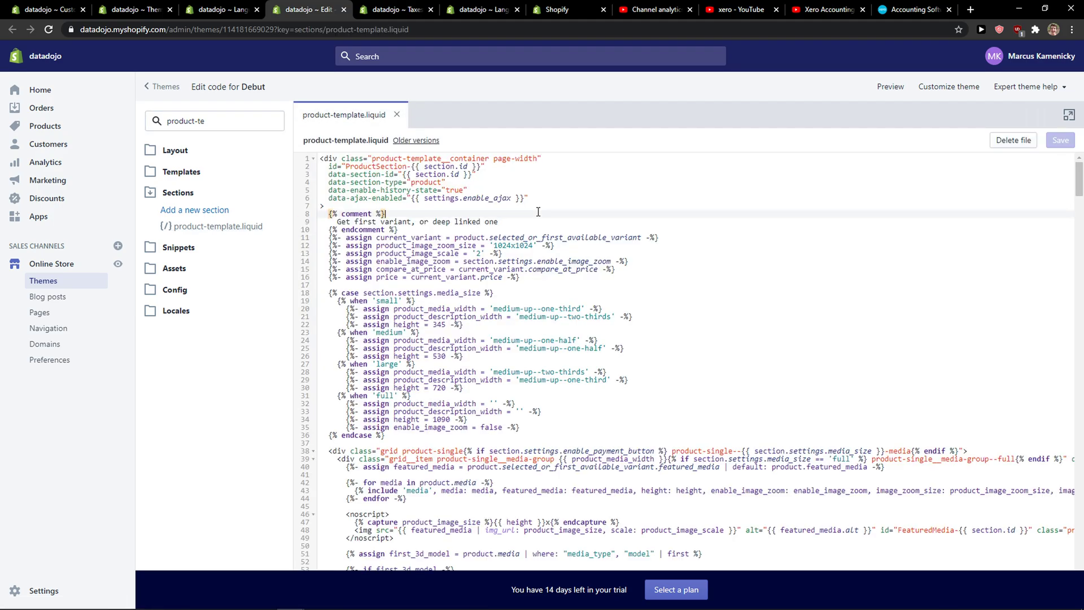
key("ctrl+f")
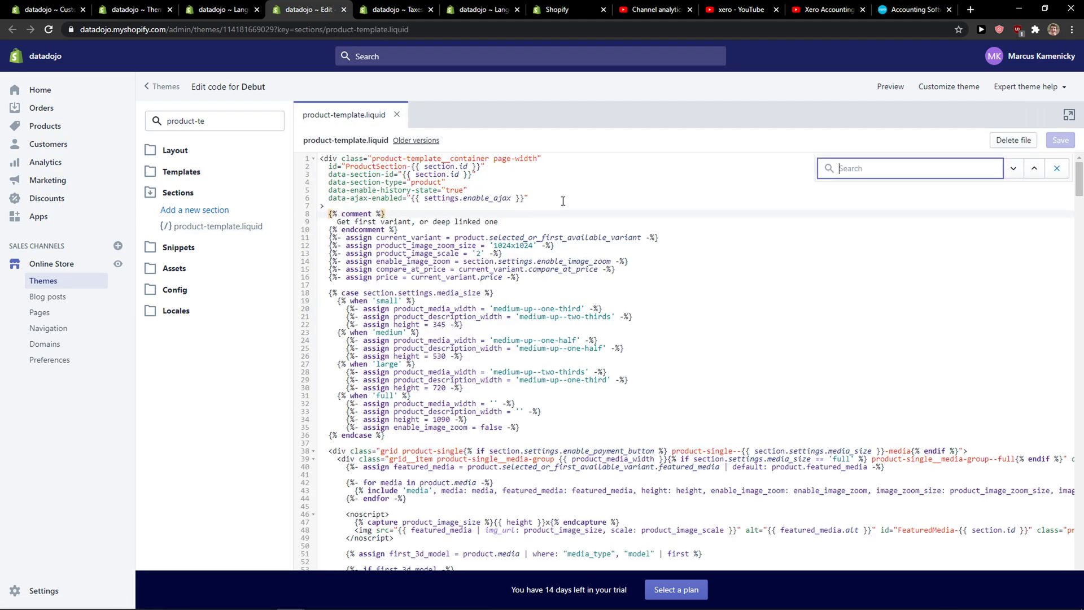
type("product.ve")
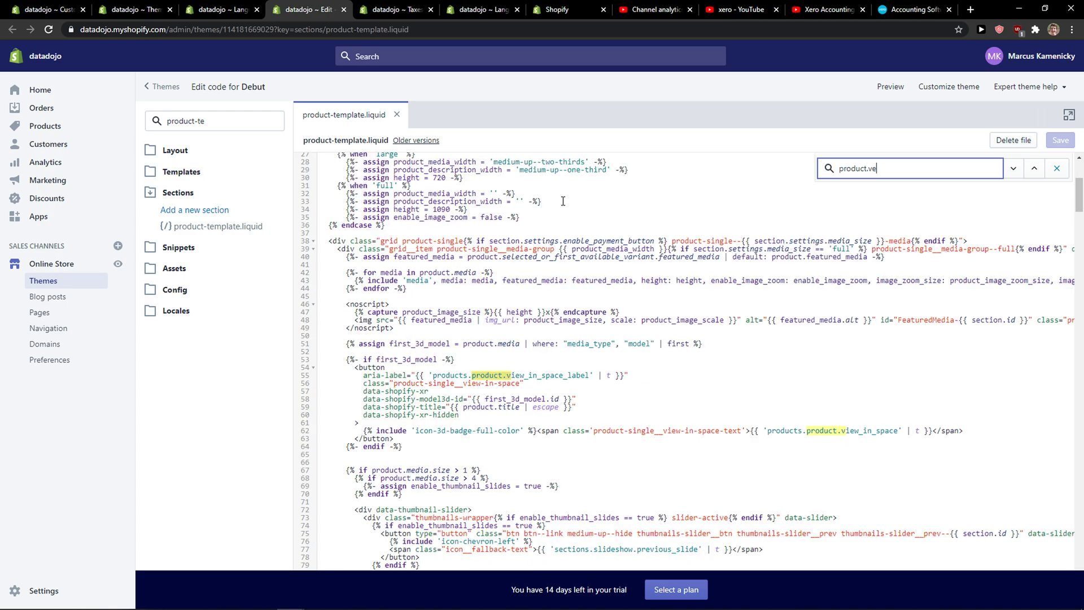
key("BackSpace")
key("BackSpace")
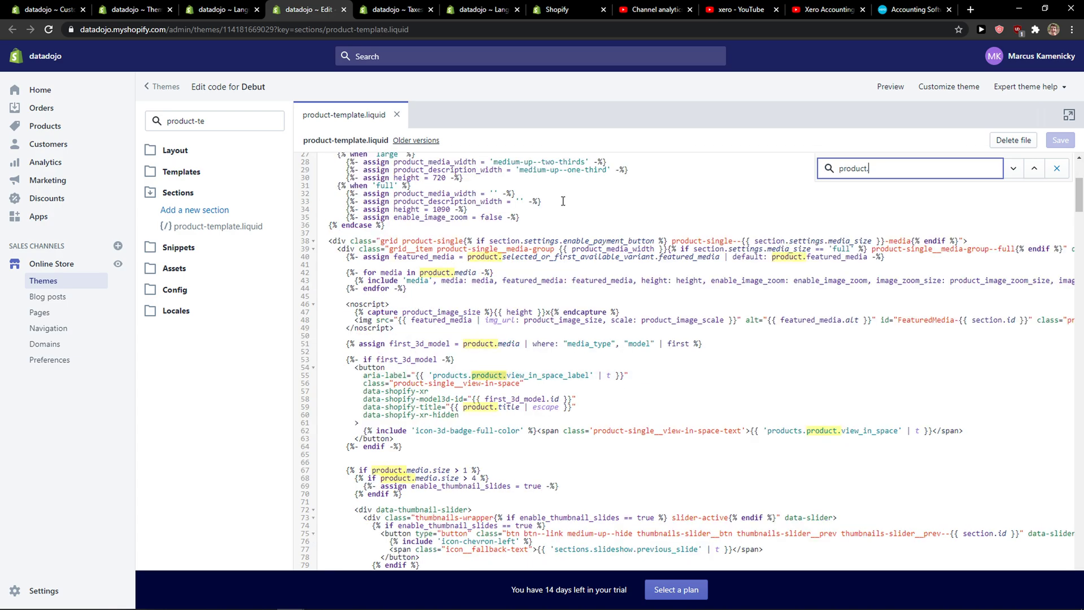
scroll(563, 201, "down", 1)
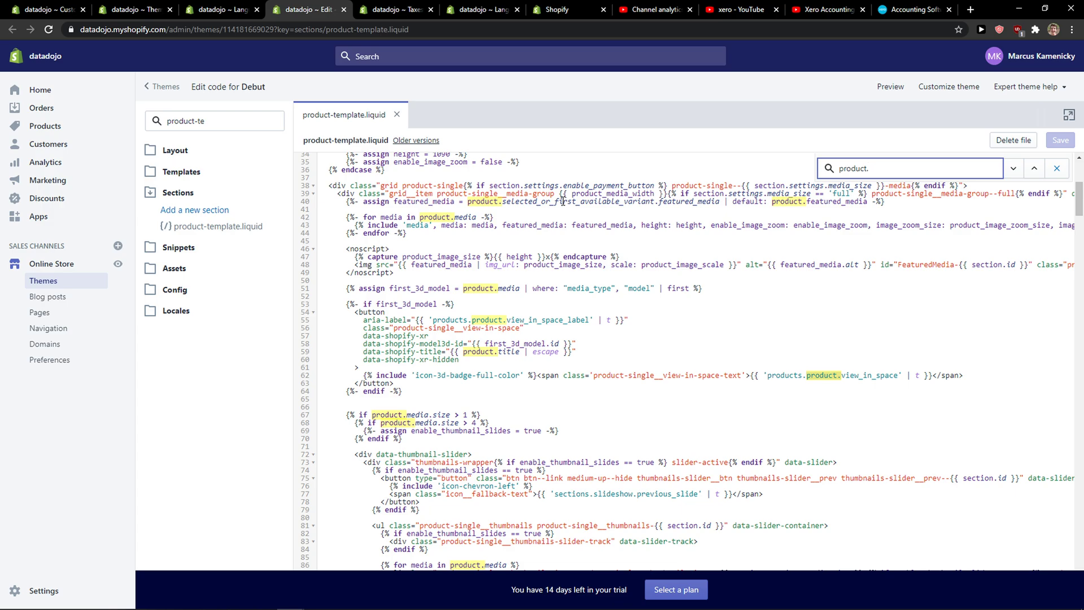
type("vendor")
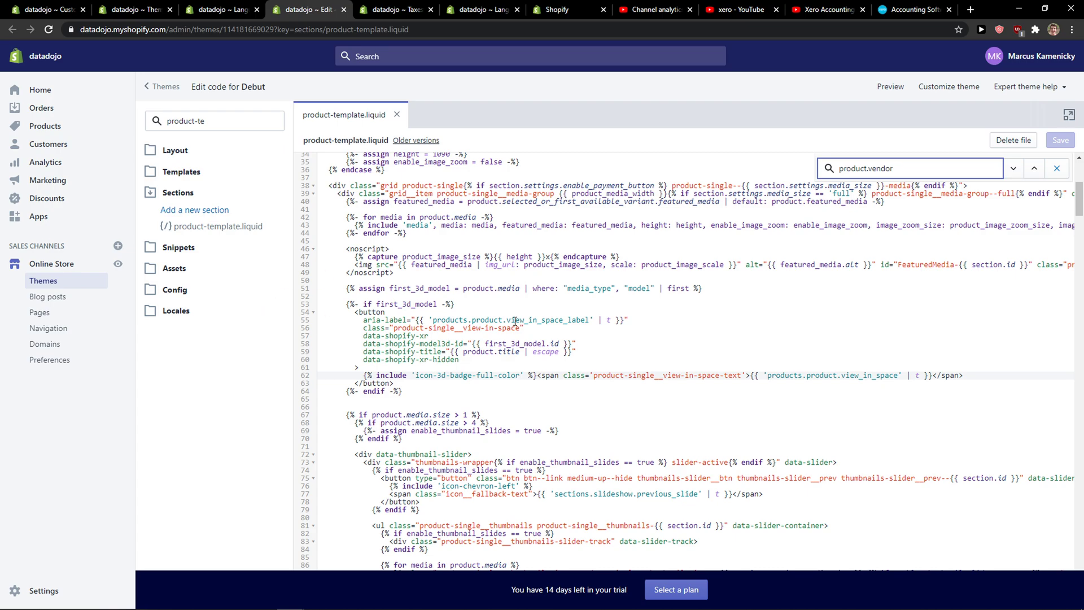
Select the translation key on line 55 and scroll down through the template code
left_click_drag(433, 319, 592, 320)
scroll(565, 319, "down", 4)
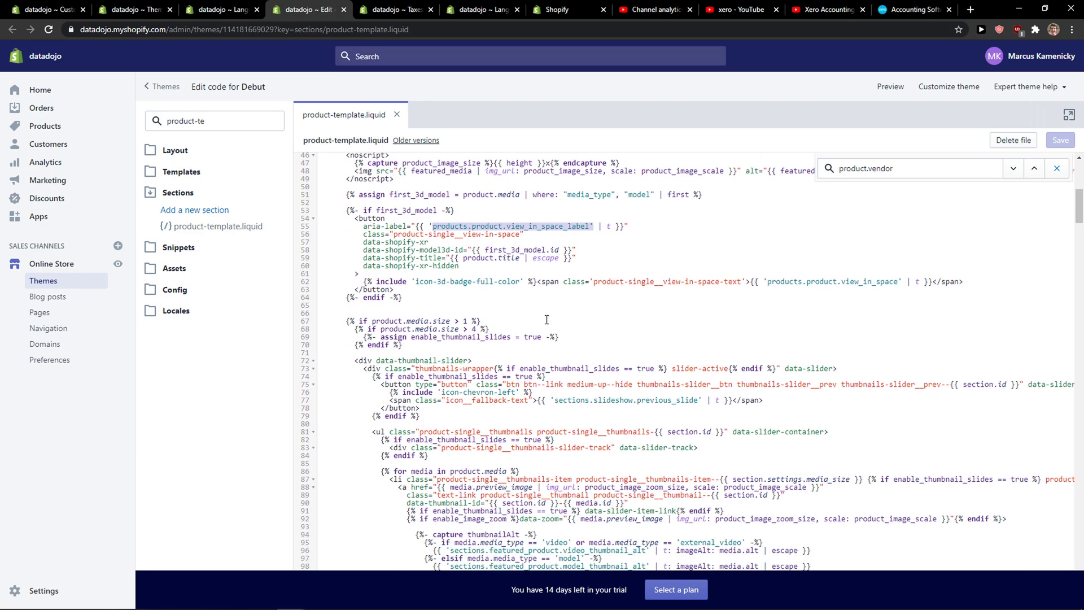
scroll(488, 311, "down", 15)
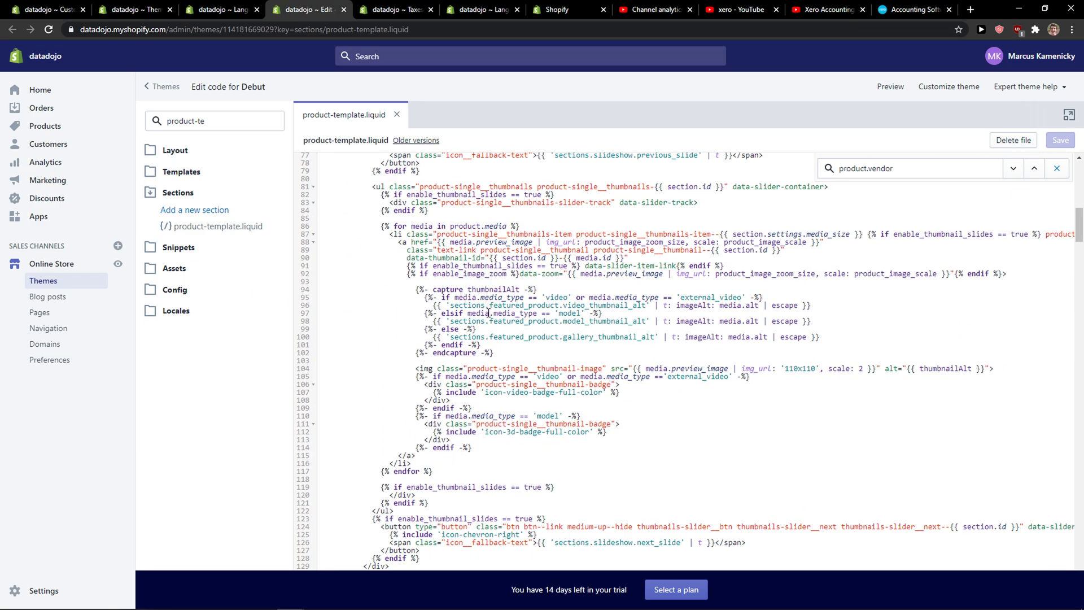
scroll(489, 311, "down", 7)
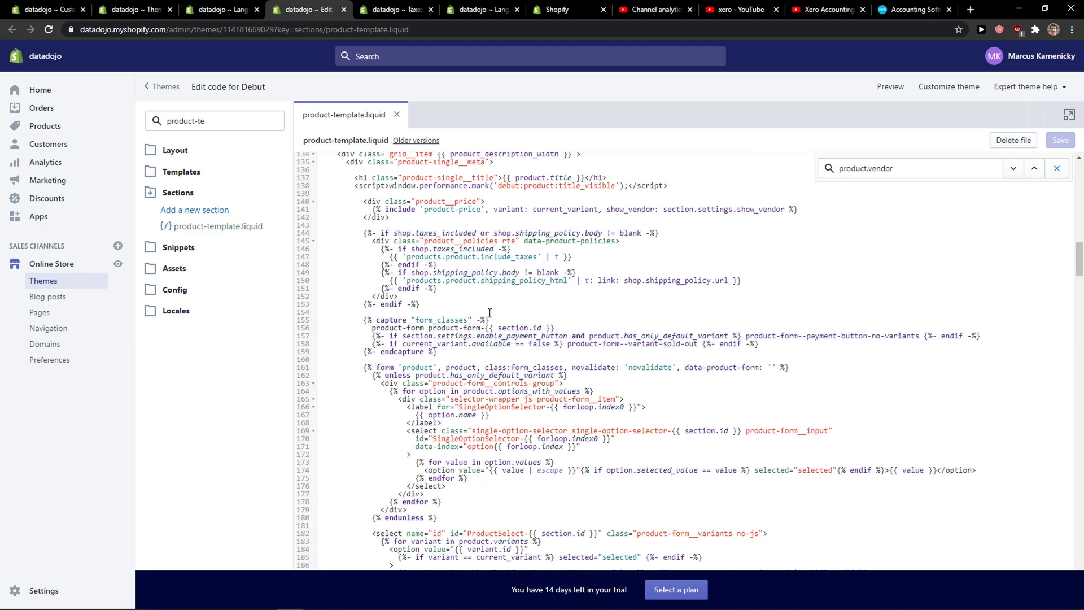
scroll(503, 251, "down", 9)
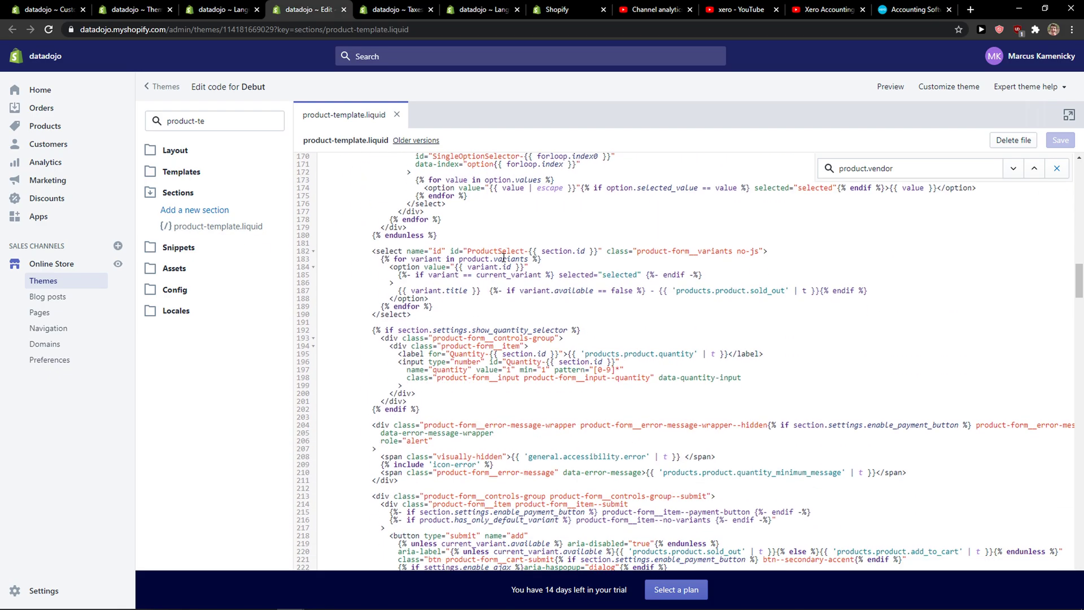
Review the 'Free shipping!' translation on the language string pages
left_click(217, 7)
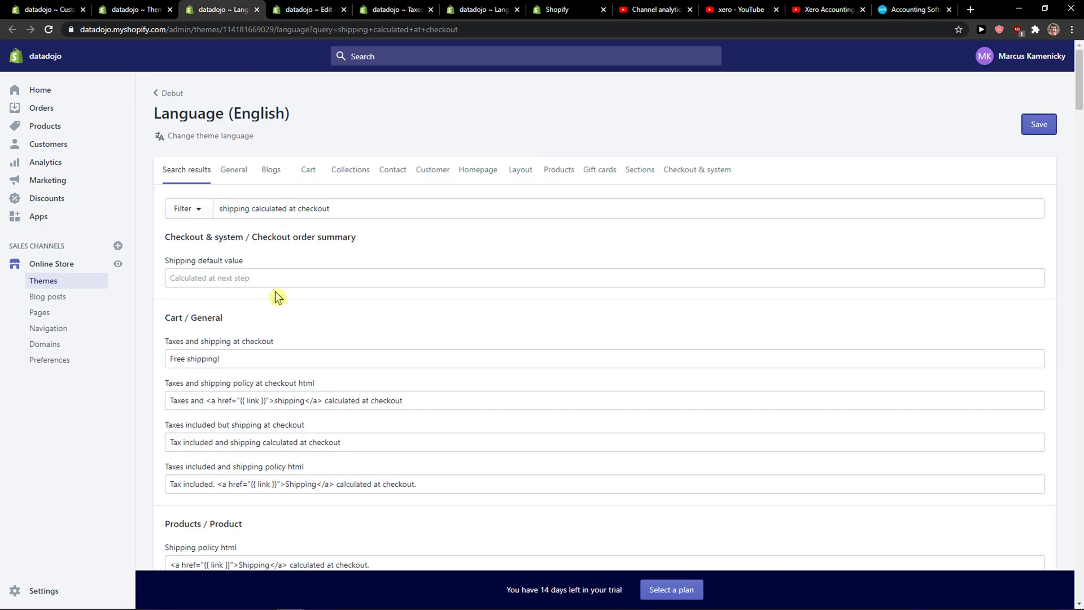
left_click_drag(226, 359, 45, 360)
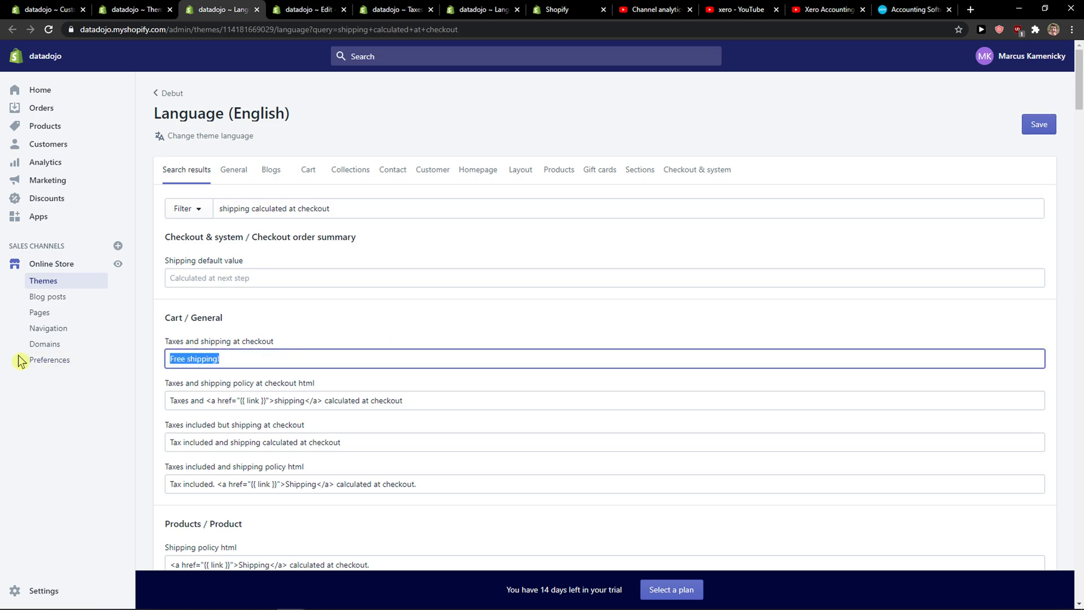
left_click_drag(376, 351, 138, 360)
key("ctrl+6")
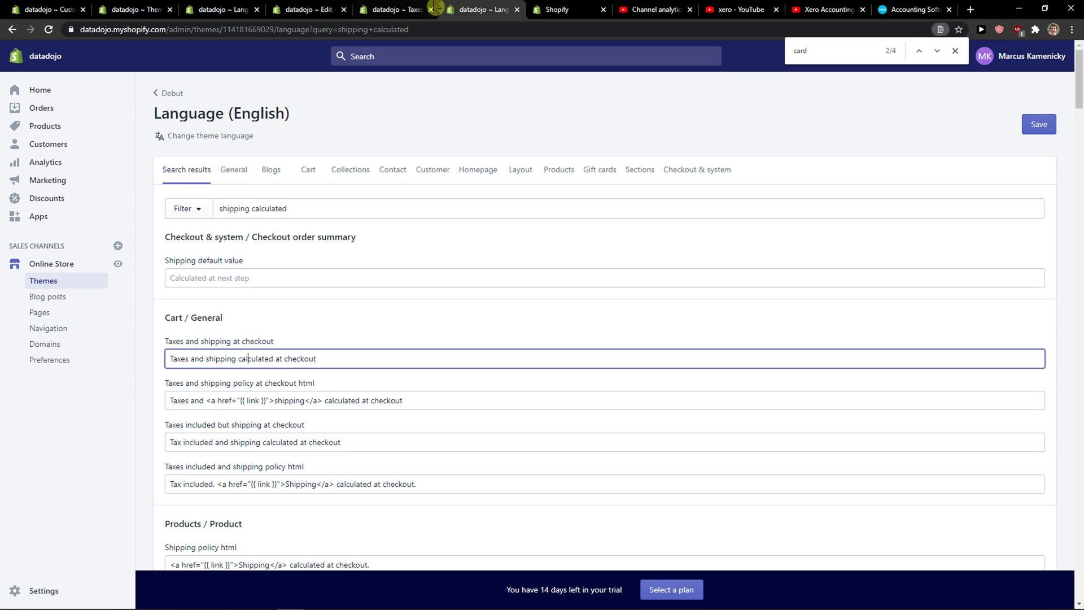
scroll(343, 350, "down", 2)
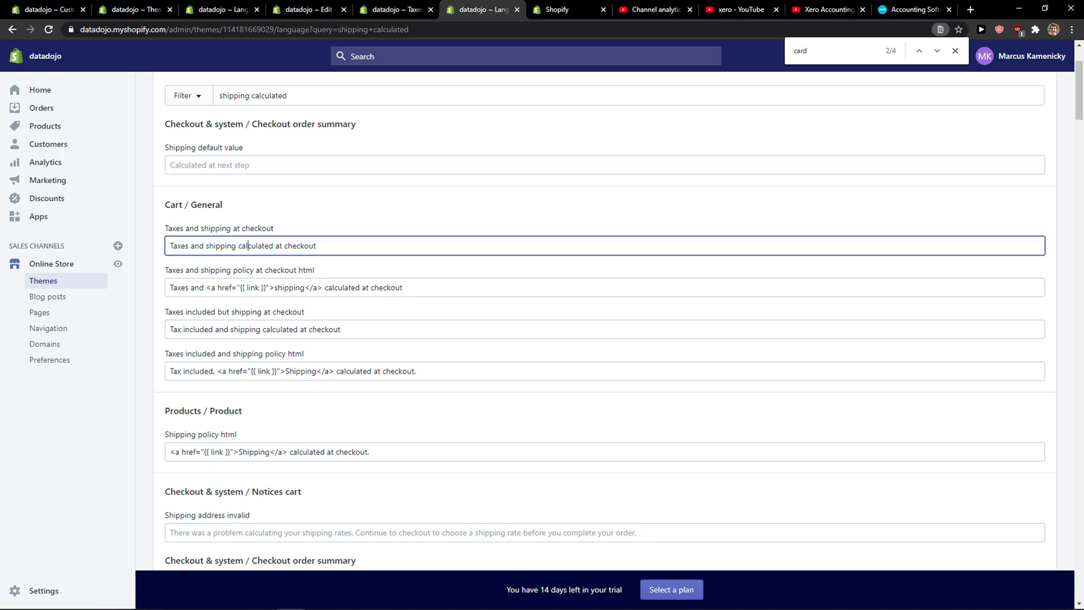
Check the store's tax settings, then return to the product-template.liquid code
double_click(864, 50)
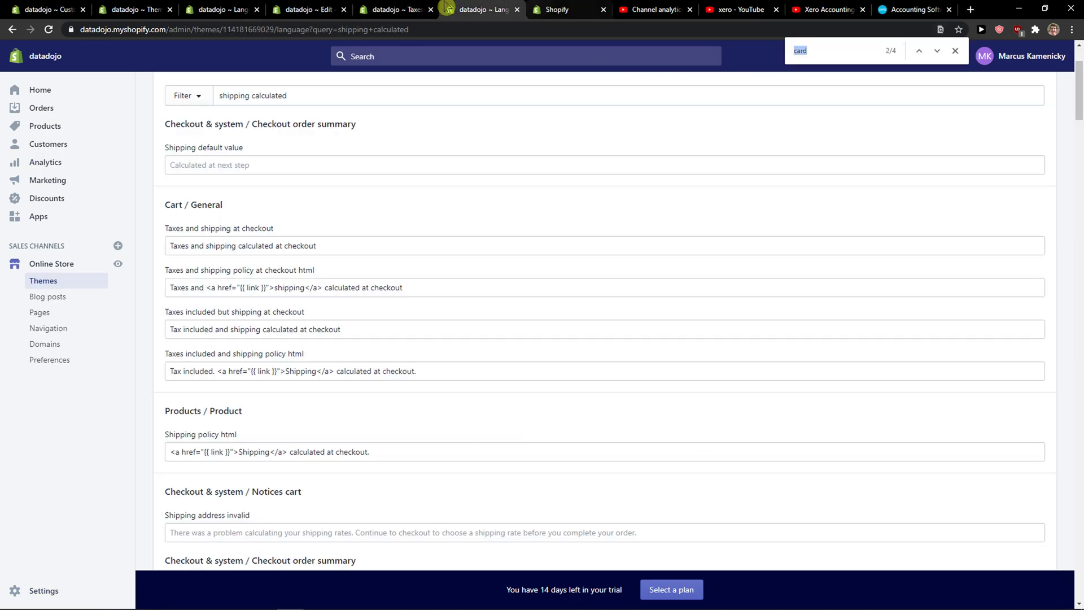
left_click(398, 9)
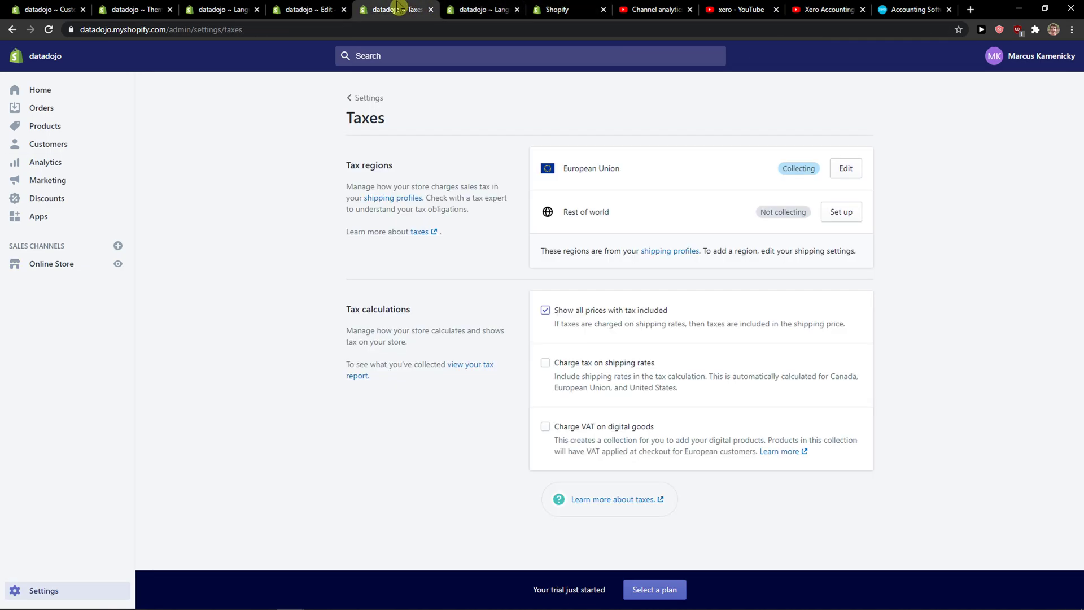
left_click(256, 8)
left_click(308, 9)
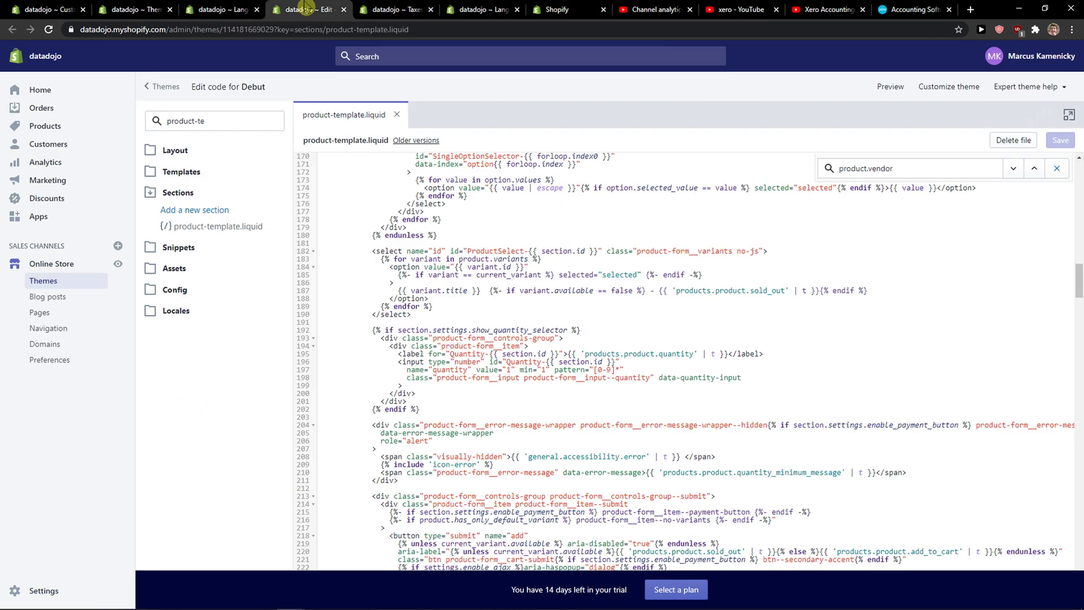
Search the template for 'shop.shipping' to reach the shipping-policy block at line 144
left_click(888, 168)
double_click(888, 168)
type("shop")
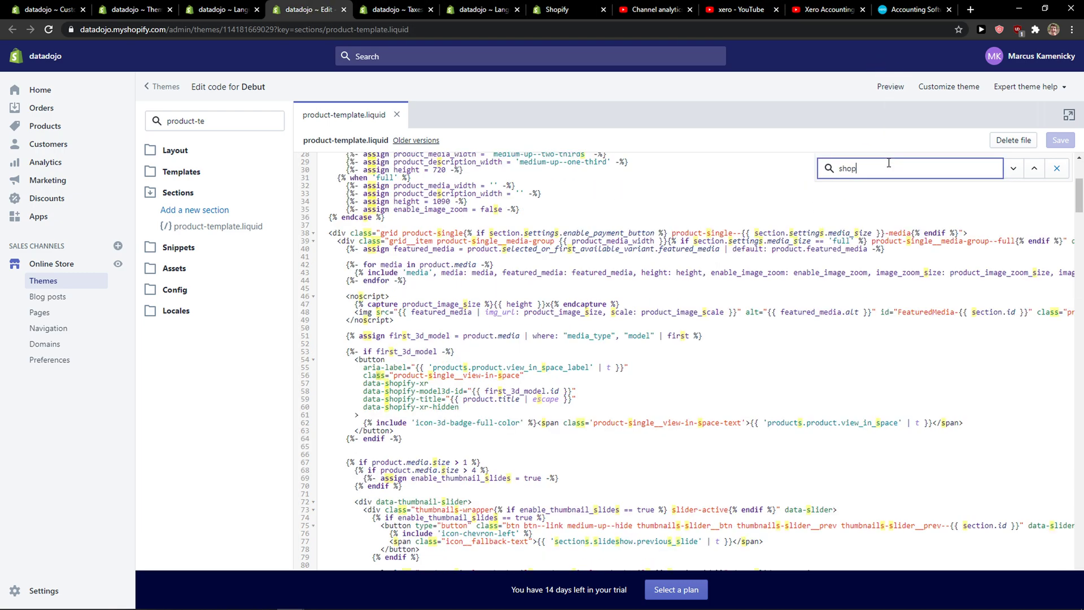
type(".ship")
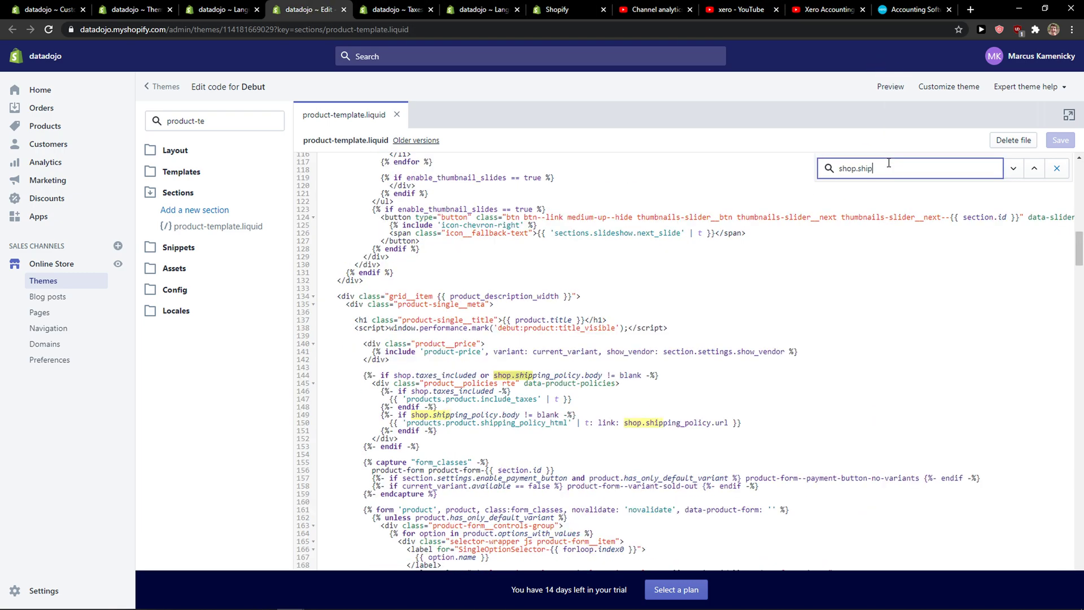
type("ping")
key("Return")
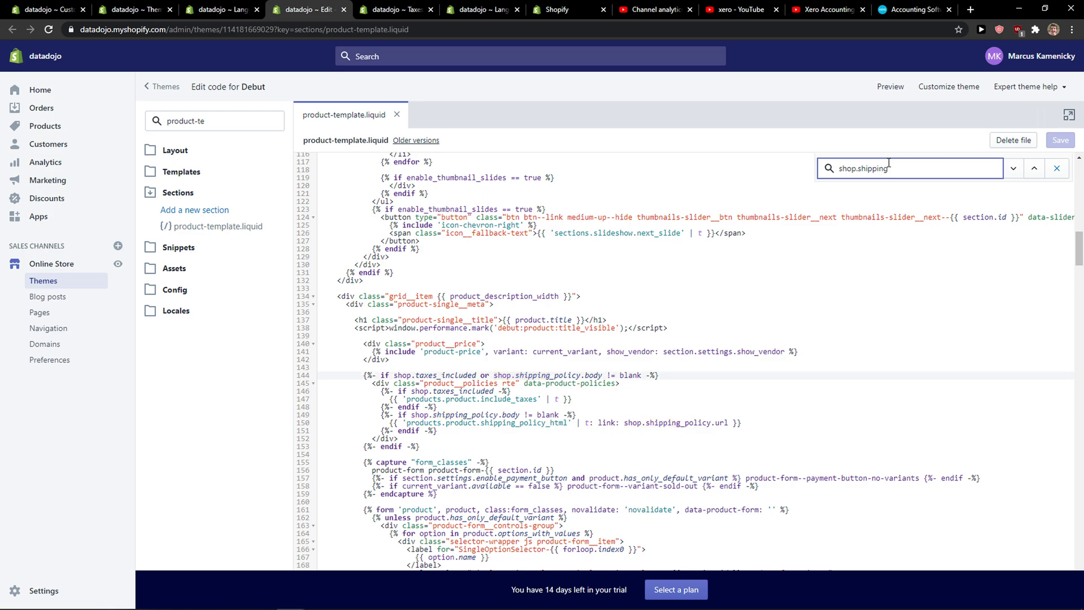
key("Return")
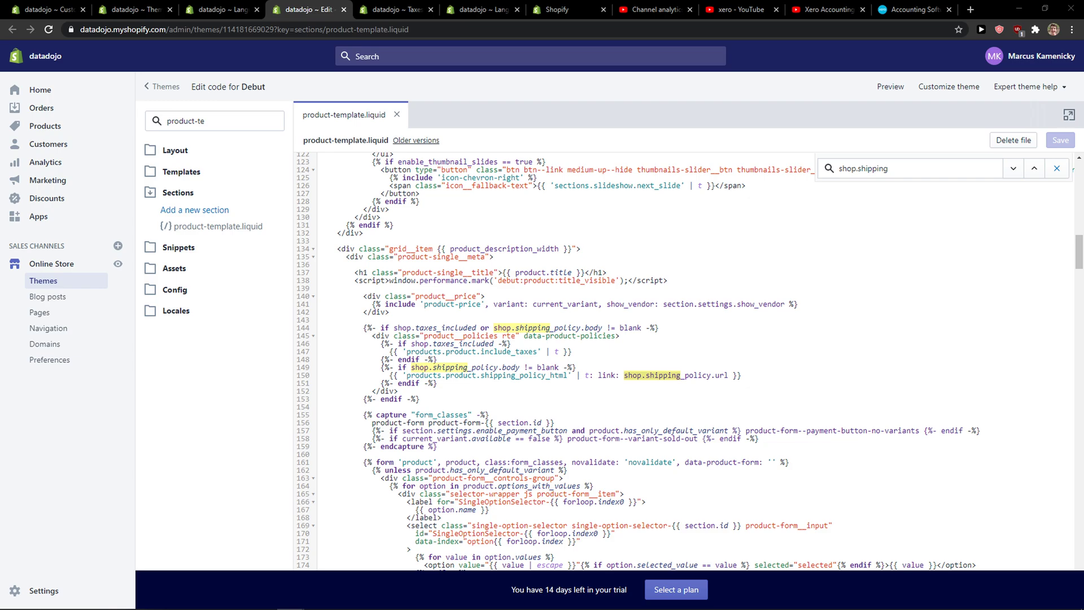
Search 'shop.shipping_policy.body', then delete lines 144–153 and the leftover blank lines
left_click(885, 173)
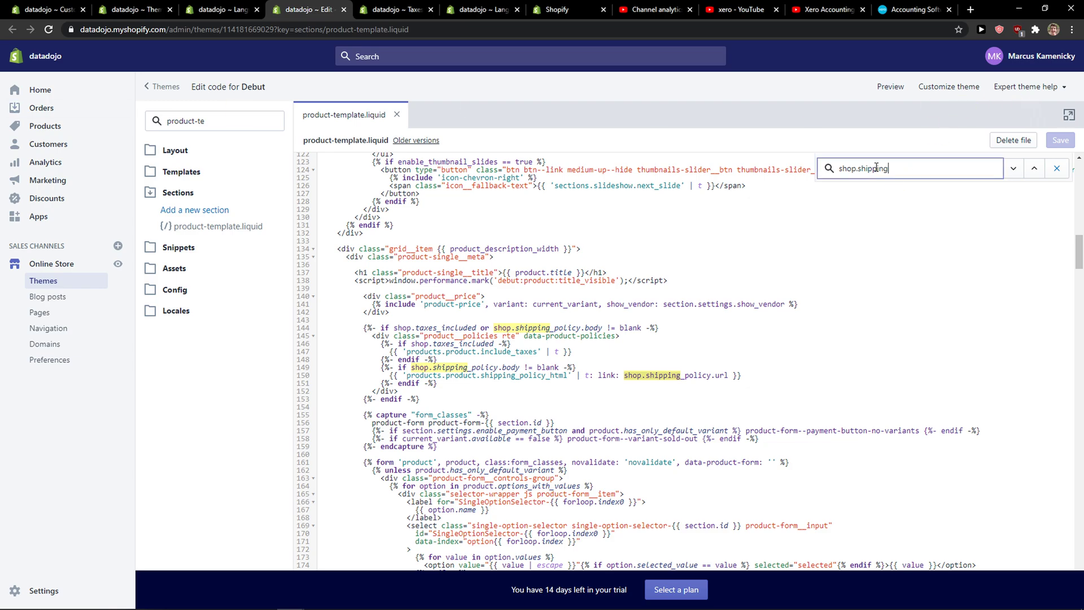
type("_policy.body")
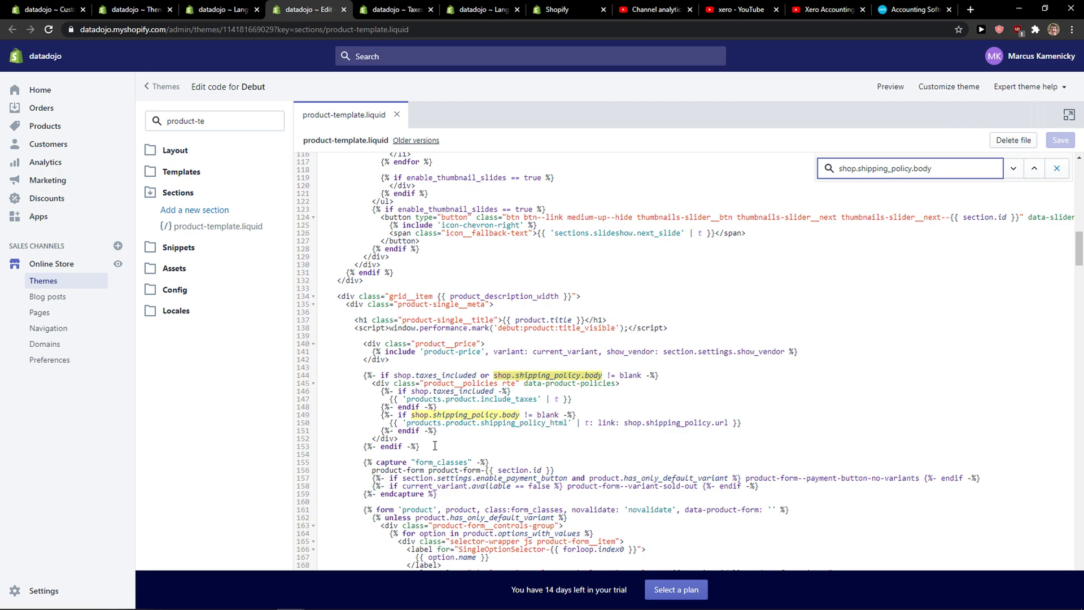
left_click_drag(434, 446, 320, 376)
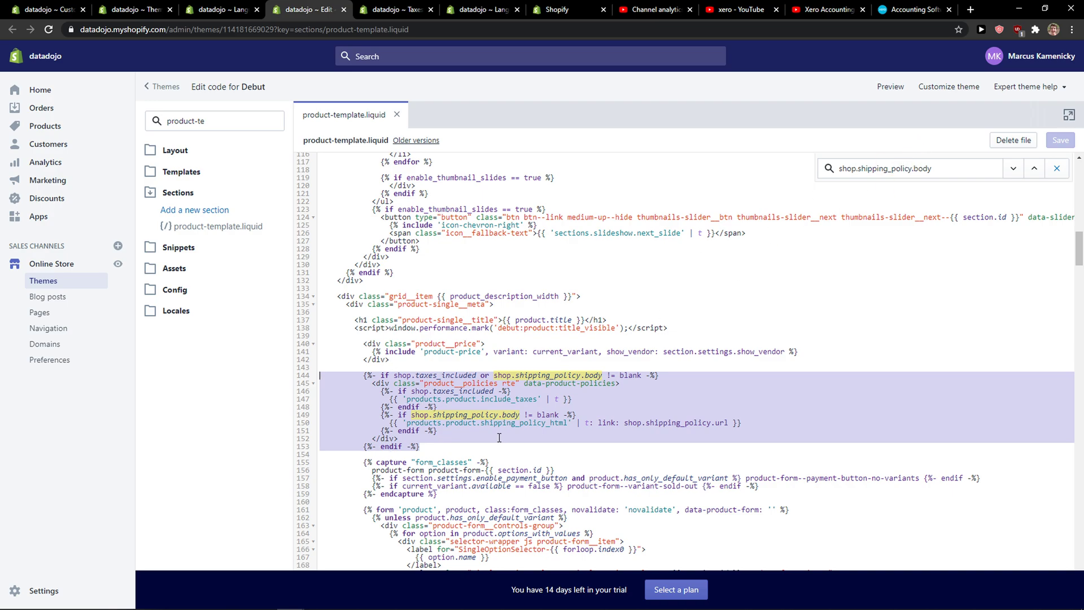
key("BackSpace")
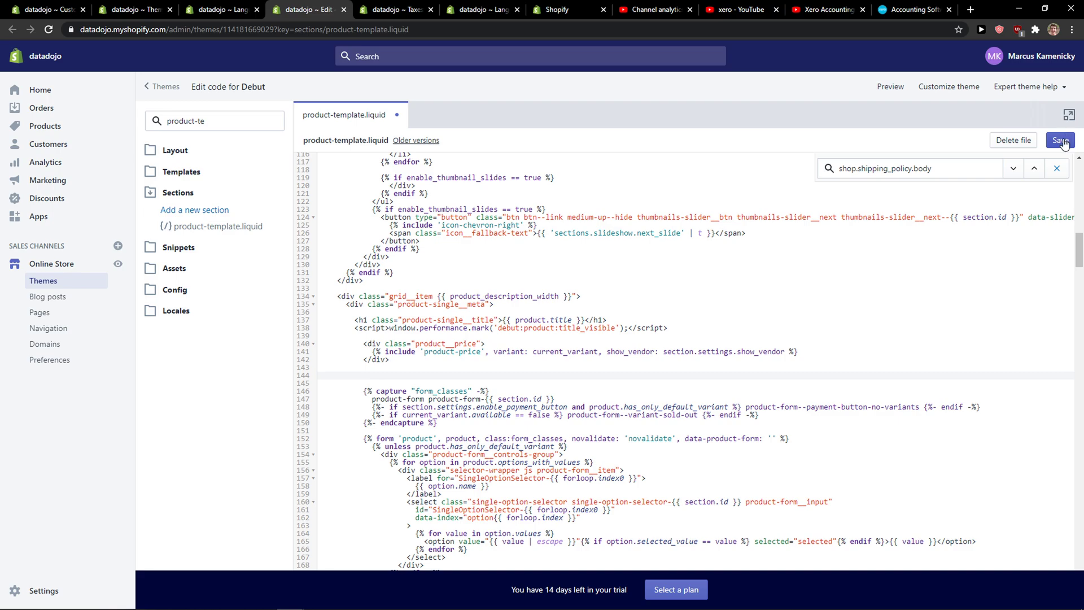
key("BackSpace")
key("BackSpace")
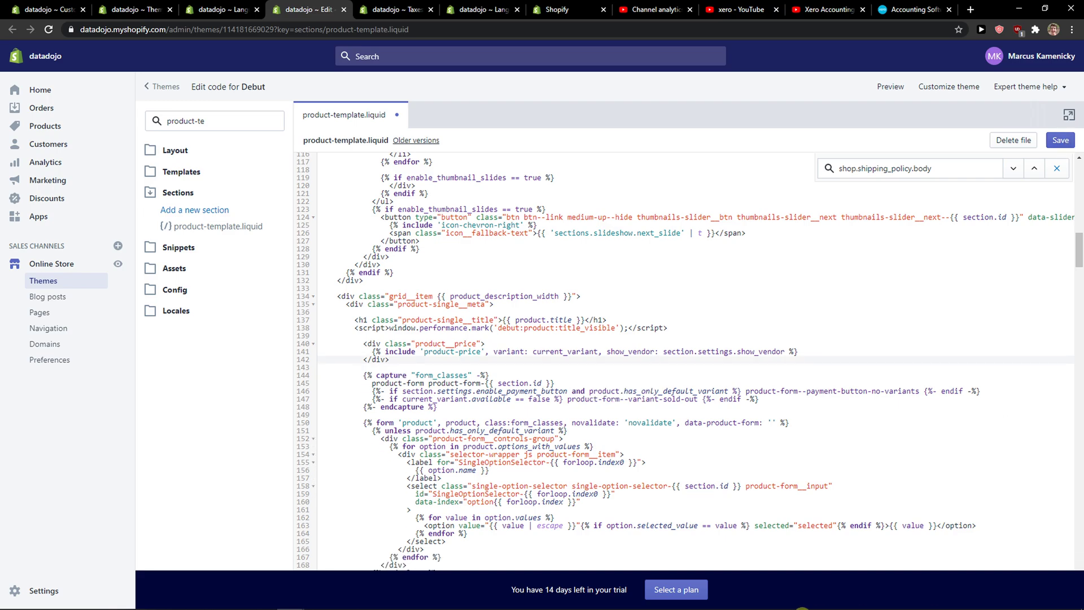